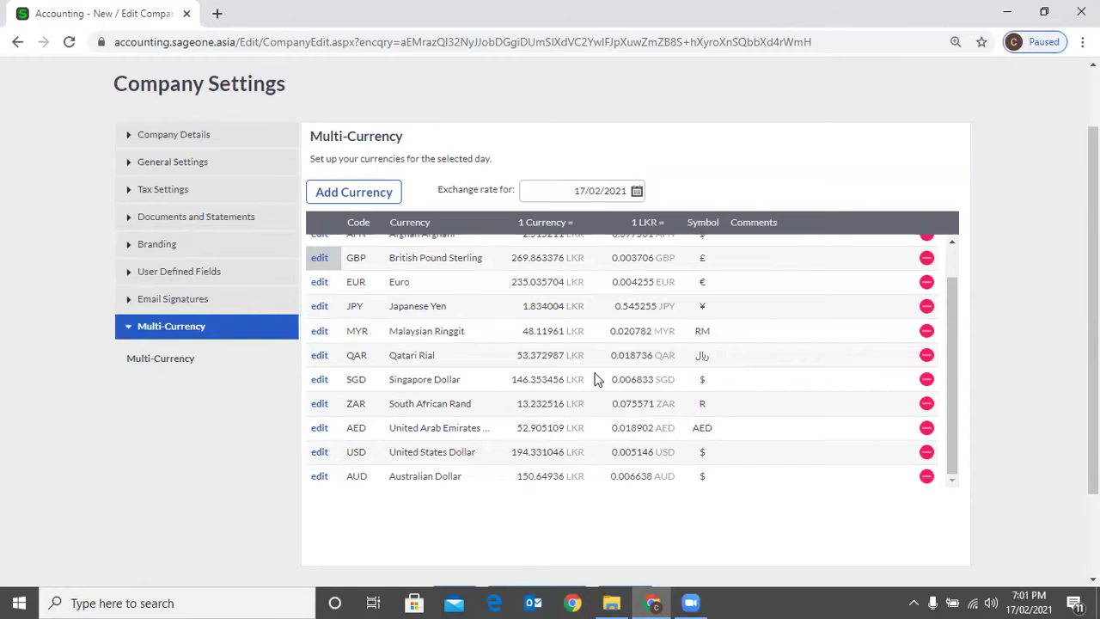
# Open a blank New Customer form from Customers > Add a Customer.
pyautogui.scroll(2, 823, 396)
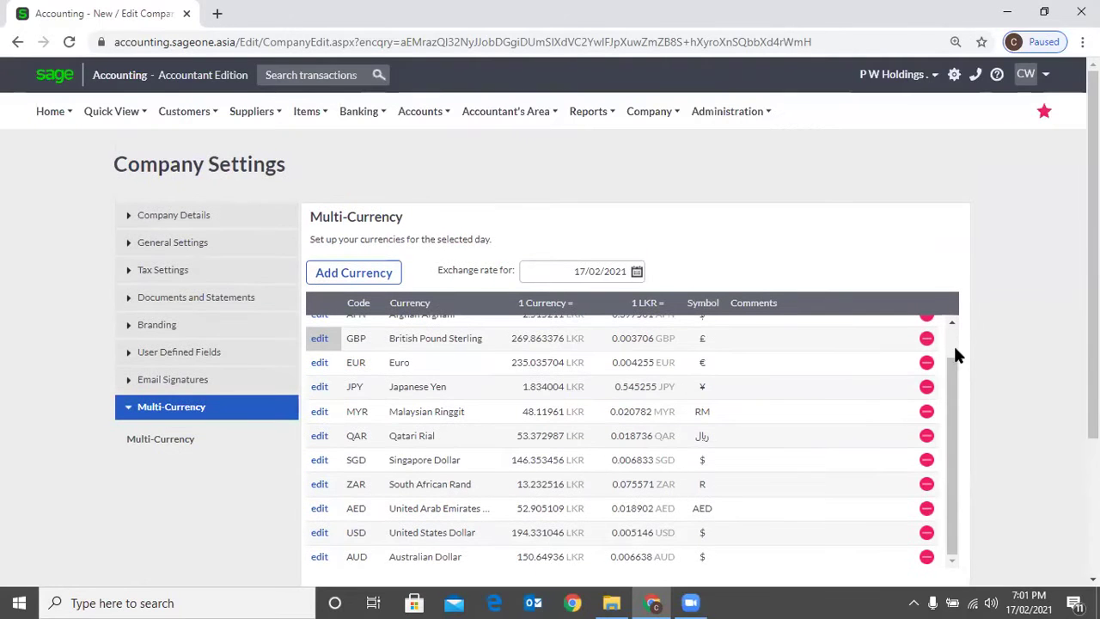
pyautogui.scroll(1, 953, 343)
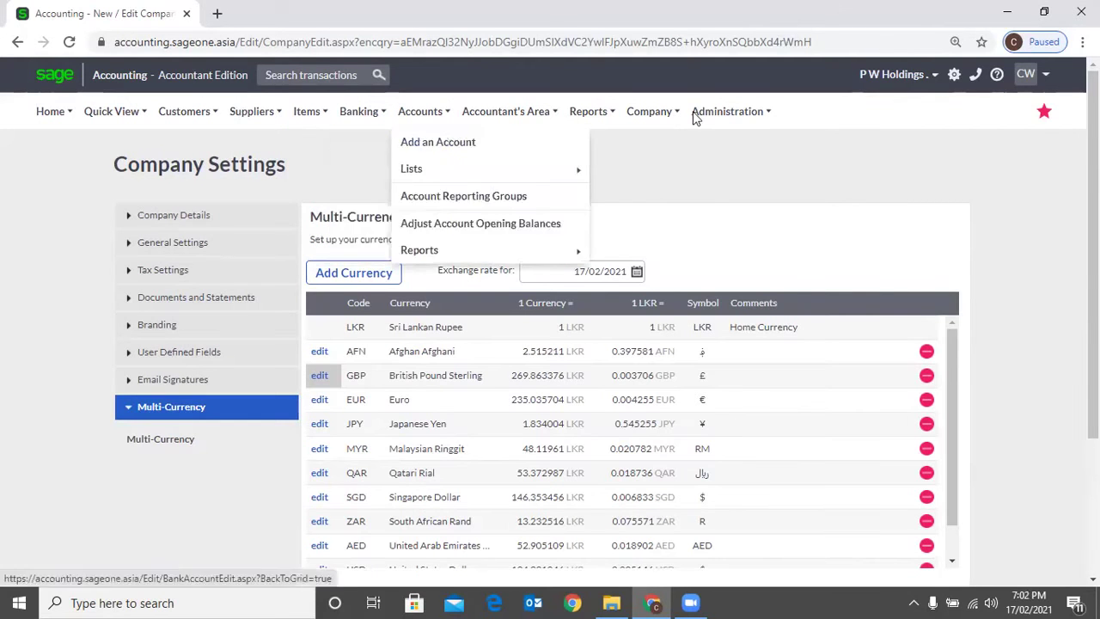
pyautogui.moveTo(647, 112)
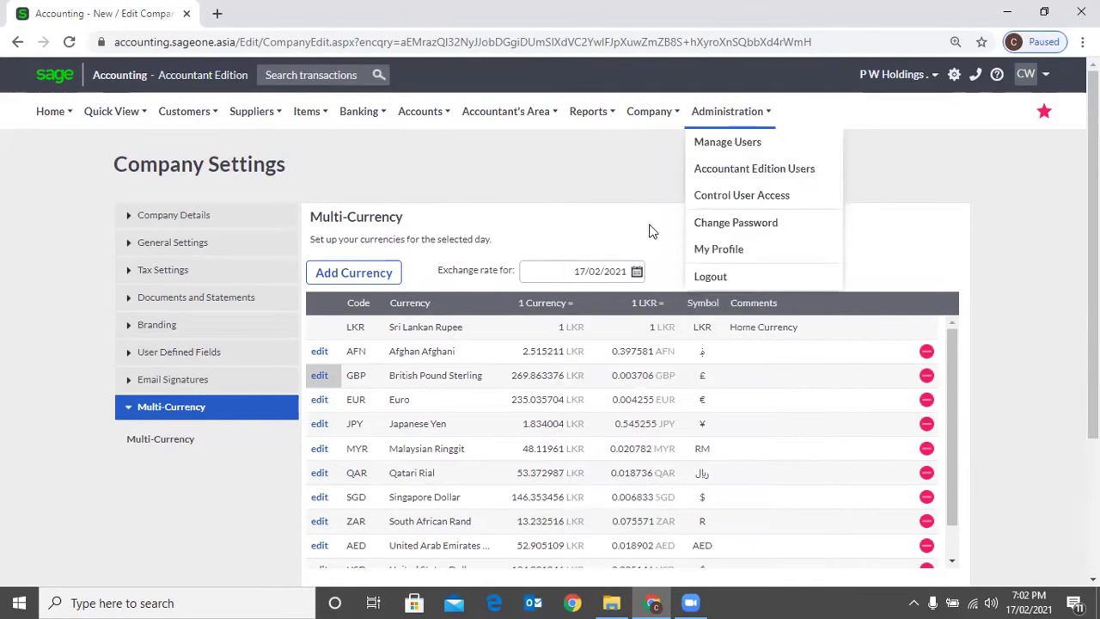
pyautogui.moveTo(651, 229)
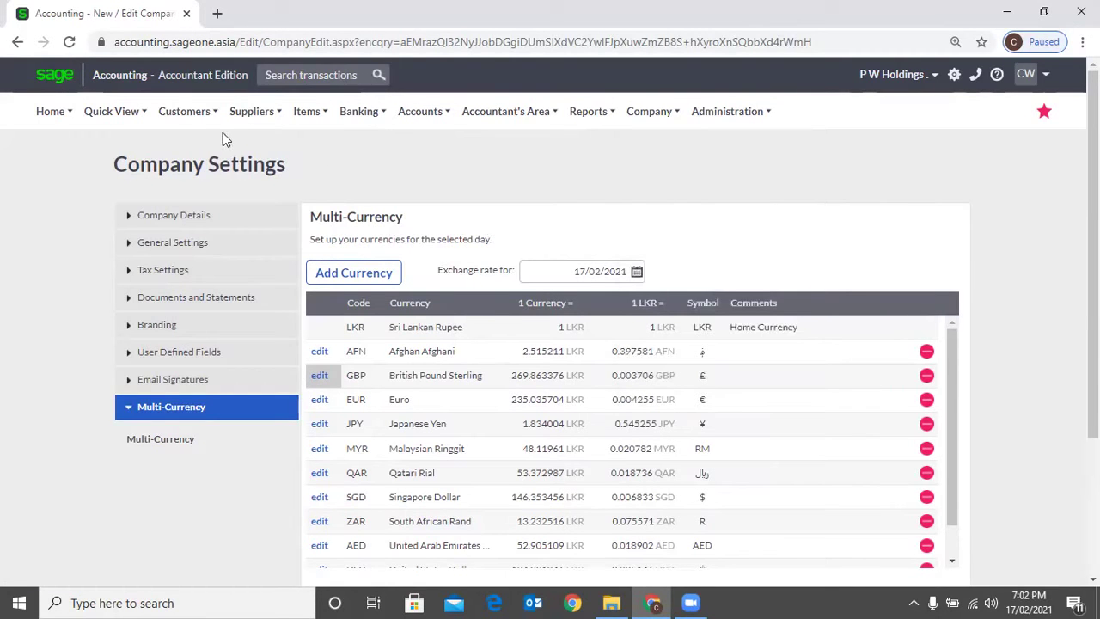
pyautogui.moveTo(186, 116)
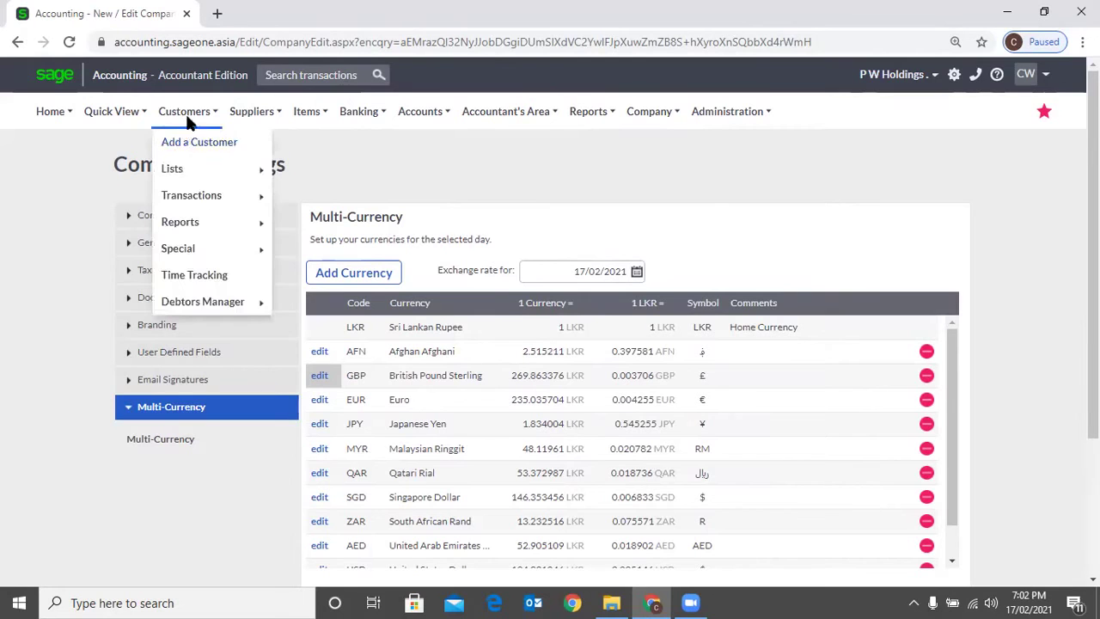
pyautogui.click(231, 150)
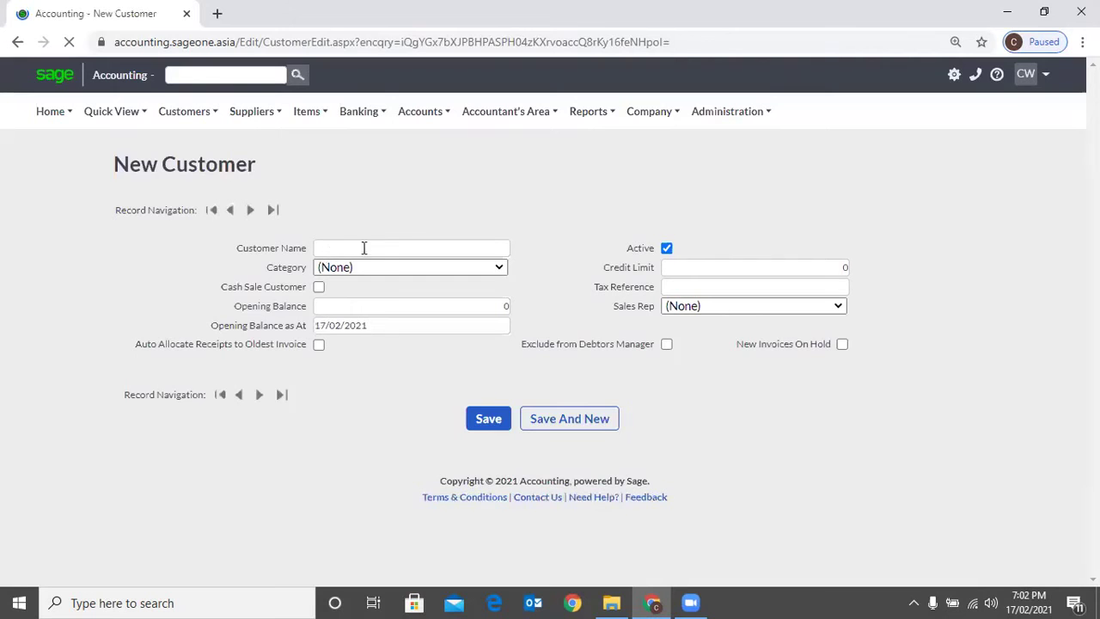
# Check the Customer Name field and Category list, leaving (None), then show the tab's options.
pyautogui.click(445, 248)
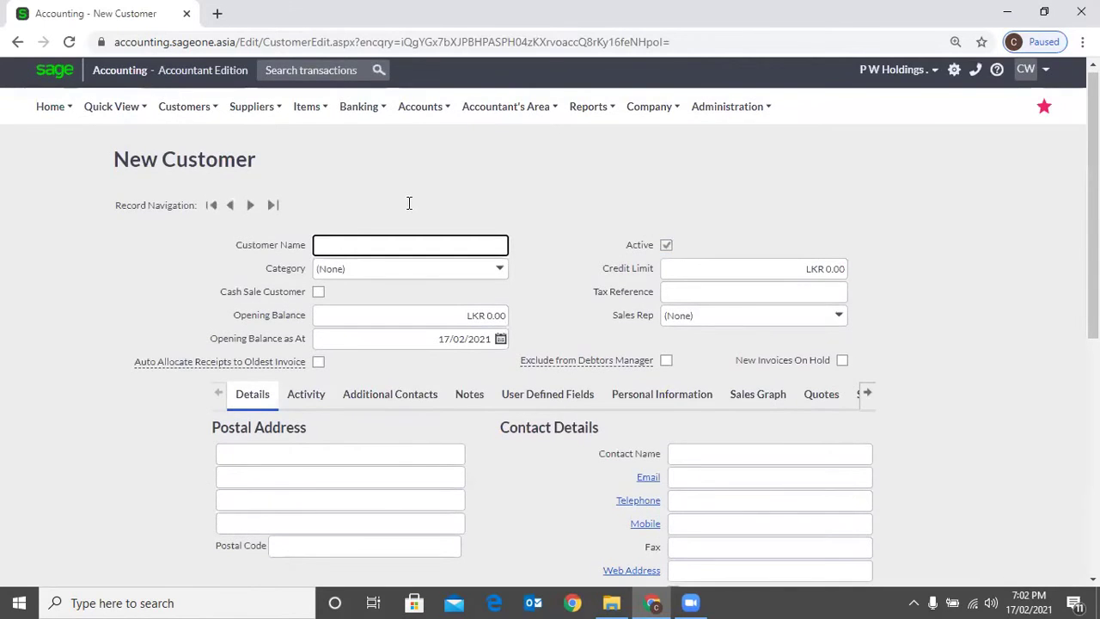
pyautogui.scroll(-2, 408, 204)
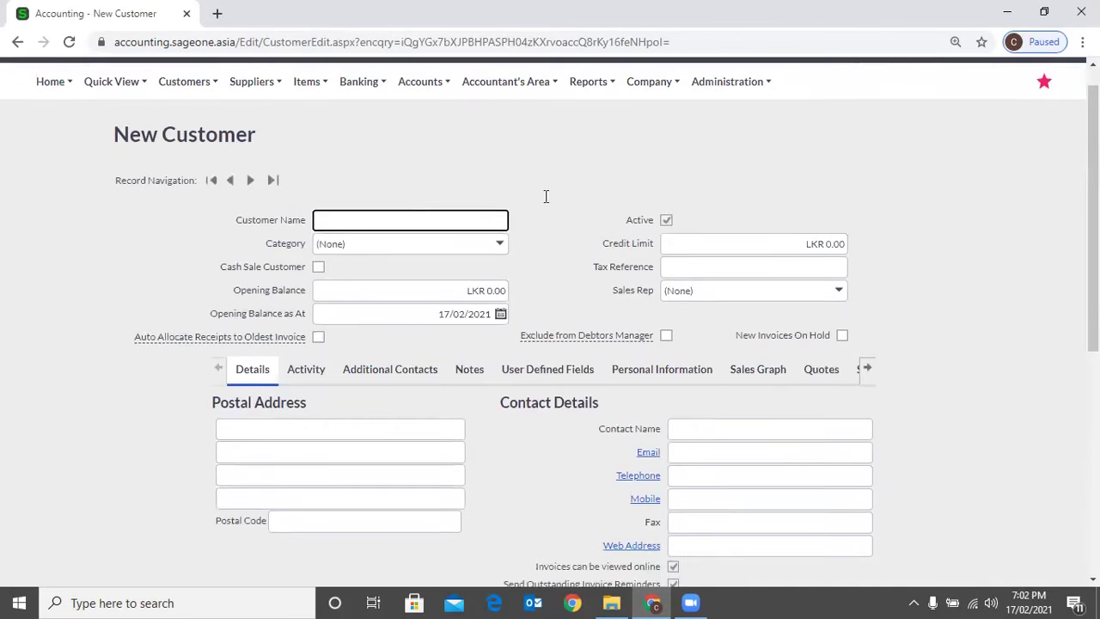
pyautogui.press('Down')
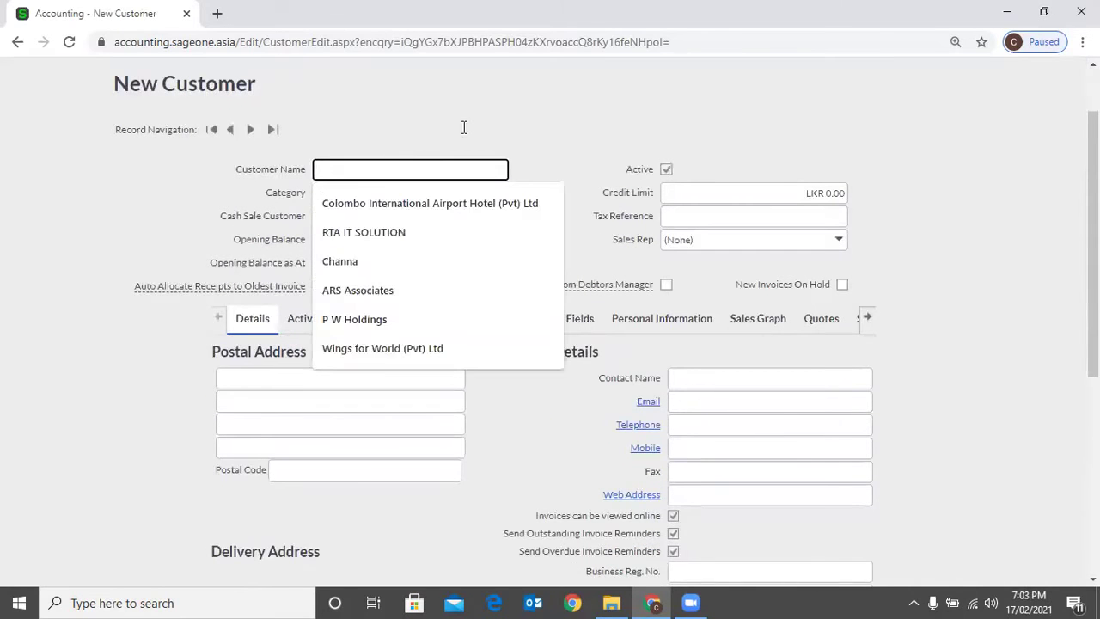
pyautogui.click(504, 192)
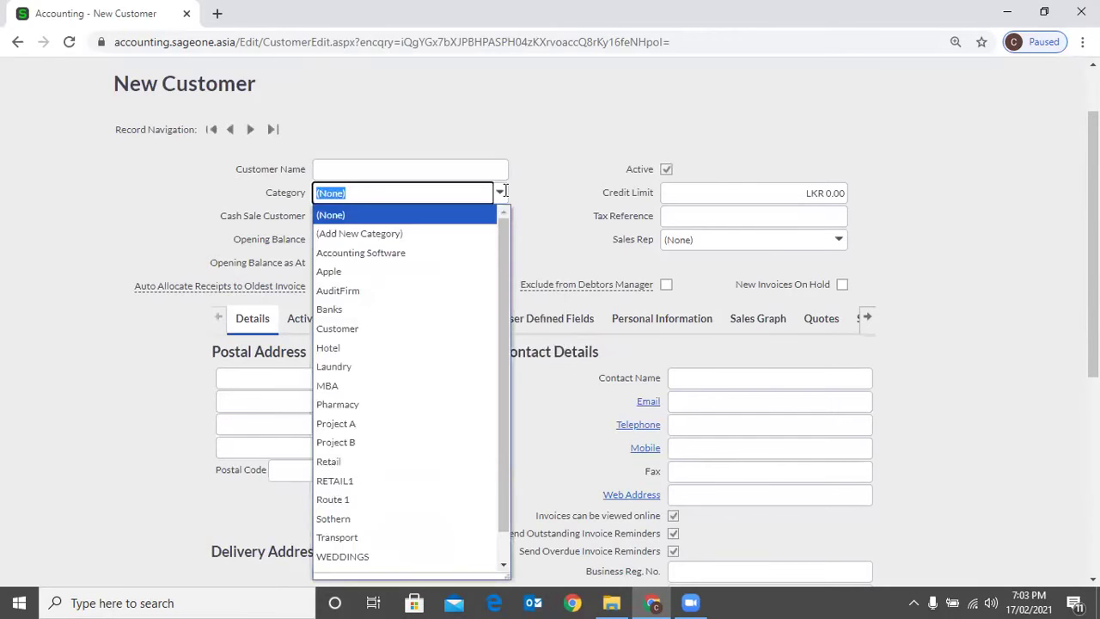
pyautogui.click(569, 171)
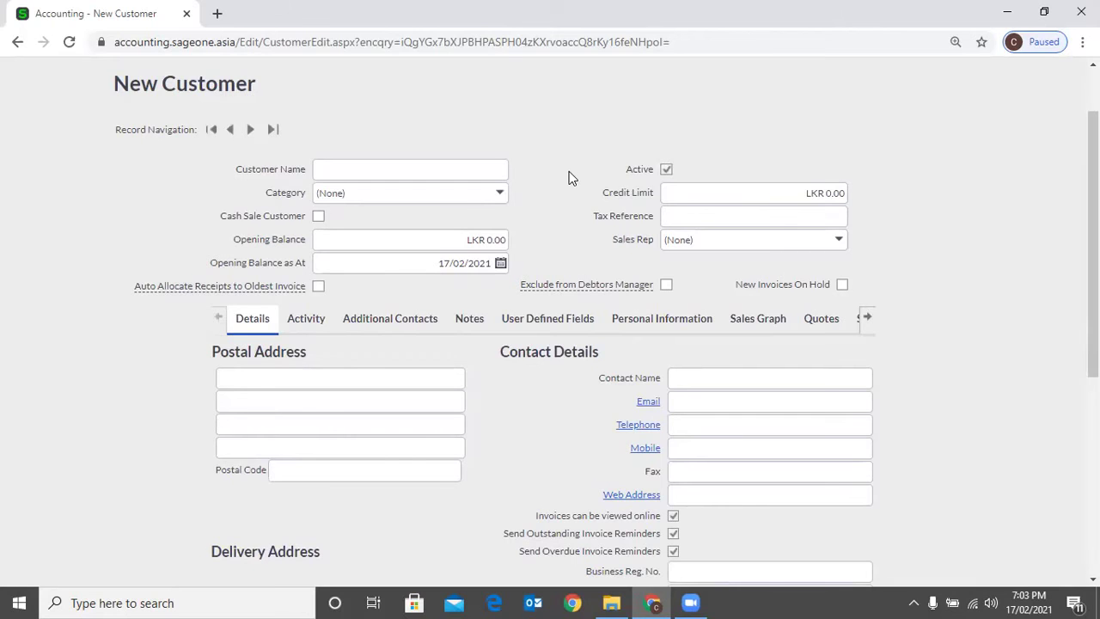
pyautogui.rightClick(161, 24)
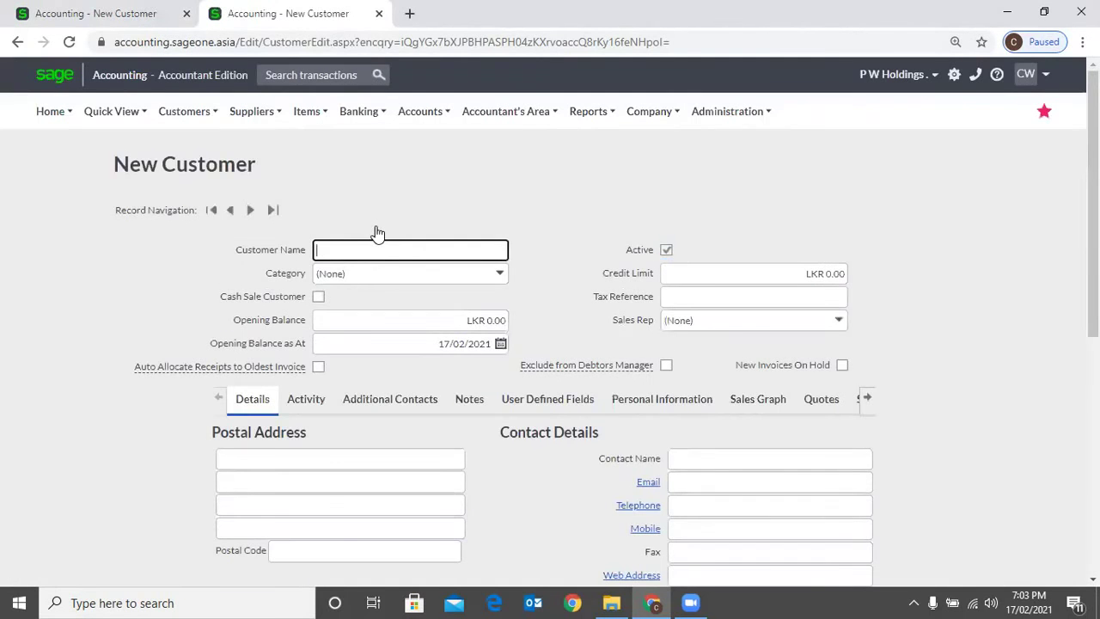
# Open the Sales by Customer report from Customers > Reports in the duplicated tab.
pyautogui.click(184, 111)
pyautogui.moveTo(206, 195)
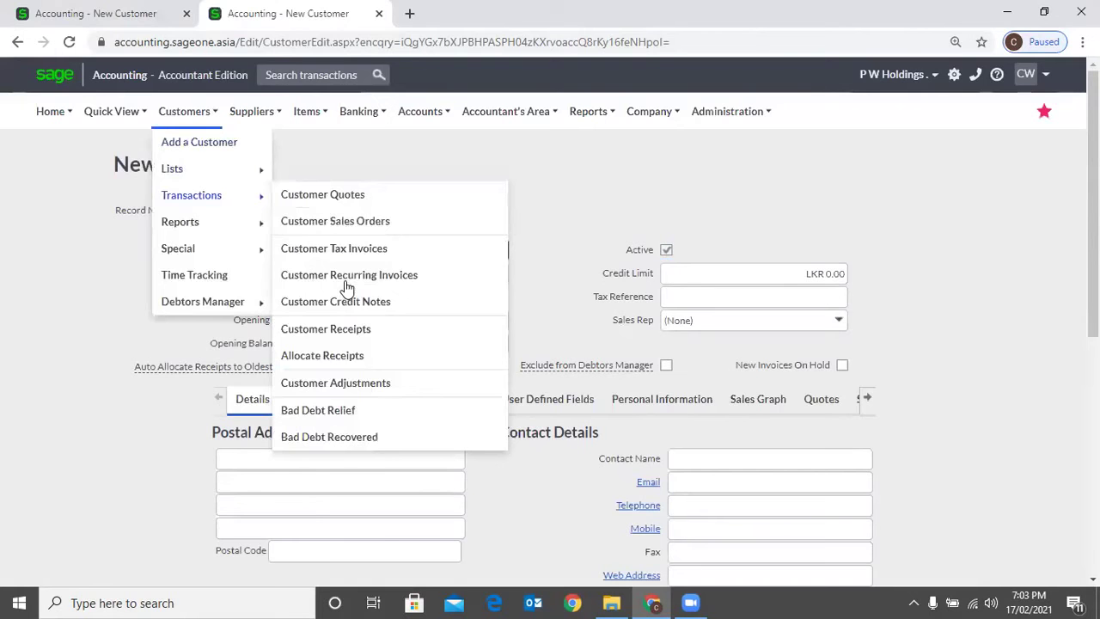
pyautogui.moveTo(179, 222)
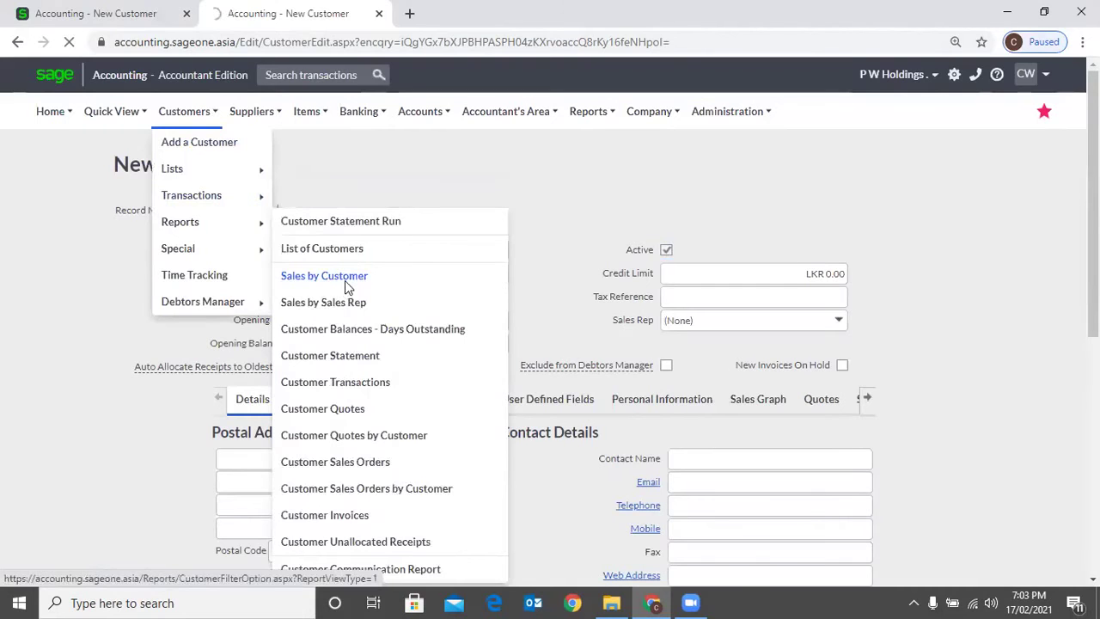
pyautogui.click(345, 280)
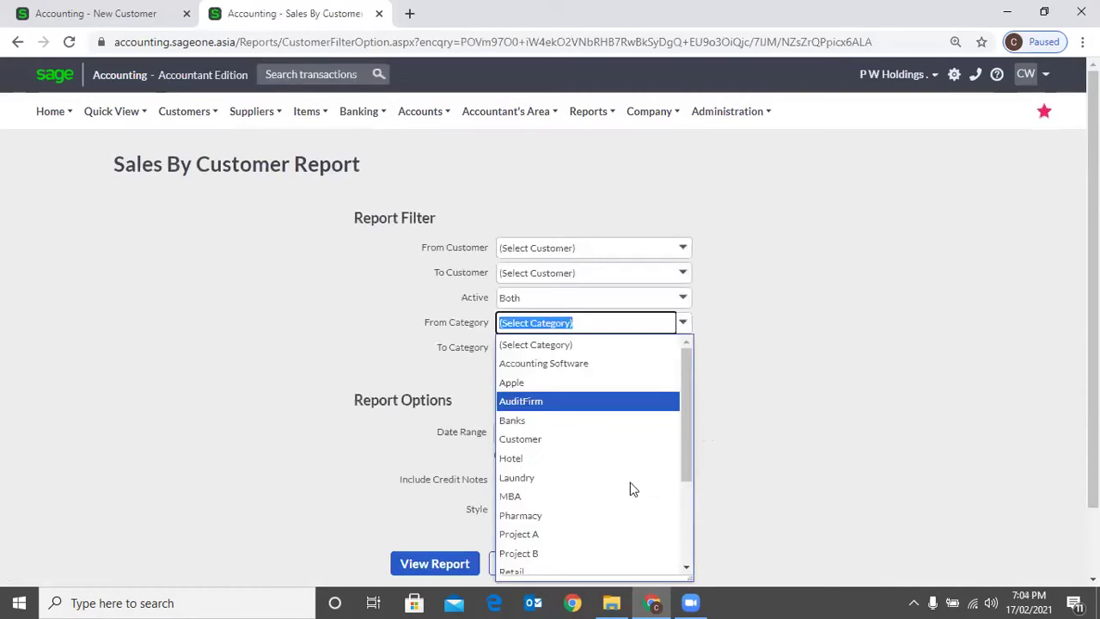
# Set the report's From Category filter to Retail.
pyautogui.press('Up')
pyautogui.press('Up')
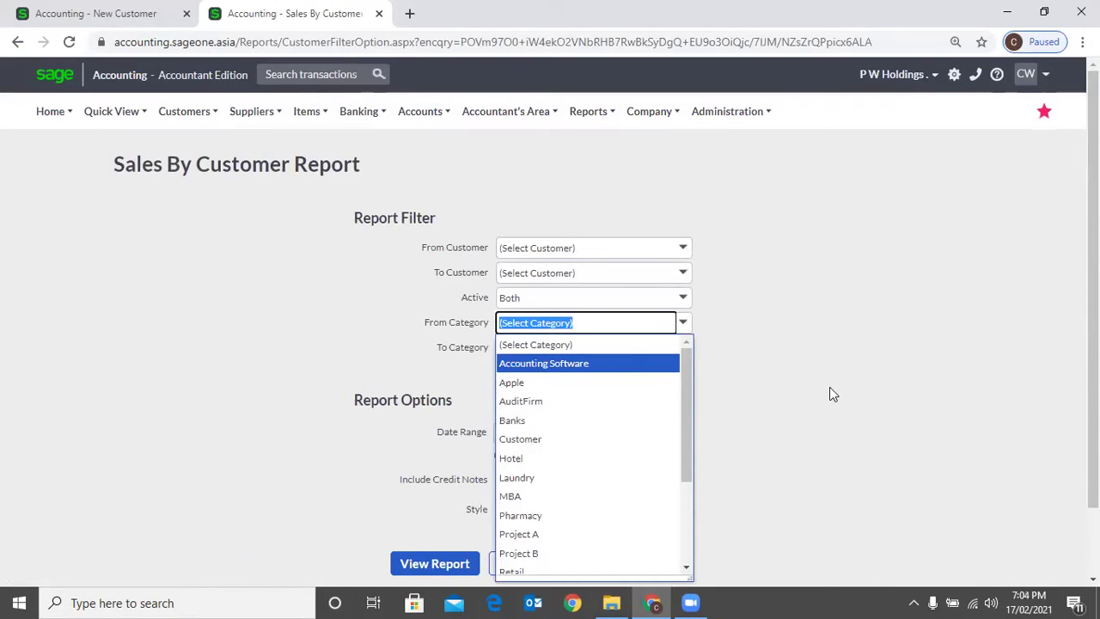
pyautogui.press('Down')
pyautogui.press('Down')
pyautogui.press('Down')
pyautogui.press('r')
pyautogui.press('Return')
pyautogui.scroll(-1, 281, 255)
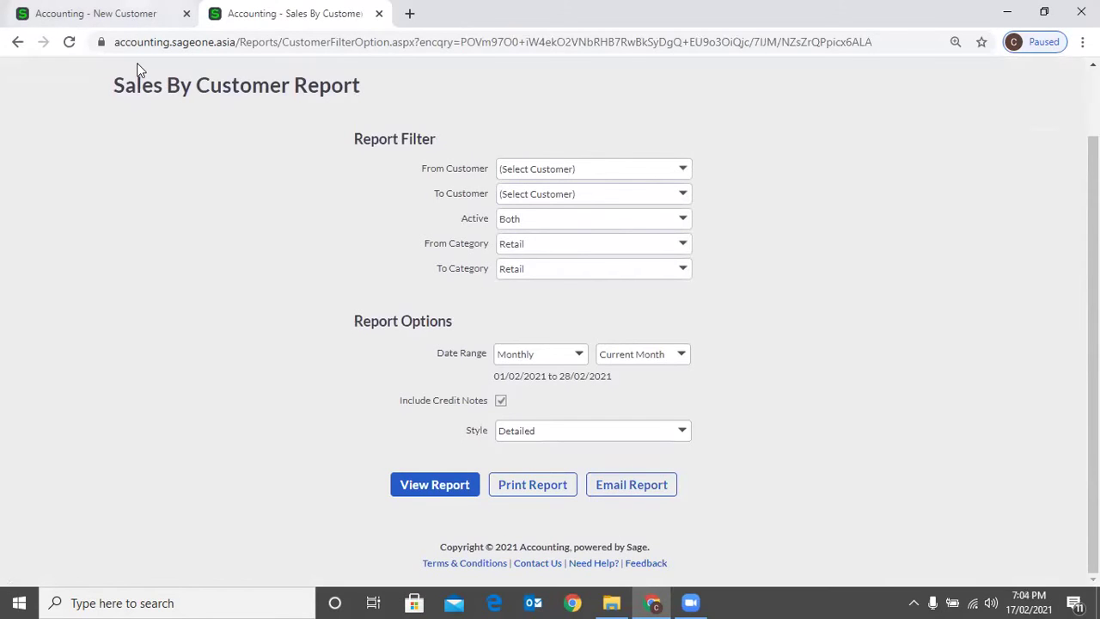
# Return to the New Customer tab and review the Category list, keeping (None).
pyautogui.hotkey('ctrl', 'shift', 'Tab')
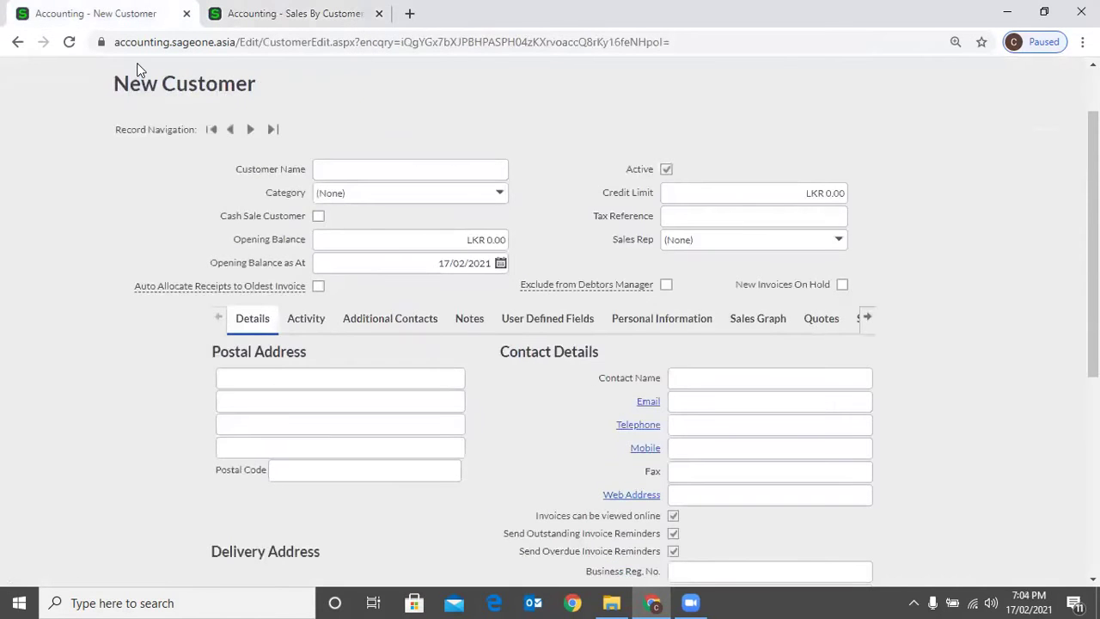
pyautogui.hotkey('alt', 'Down')
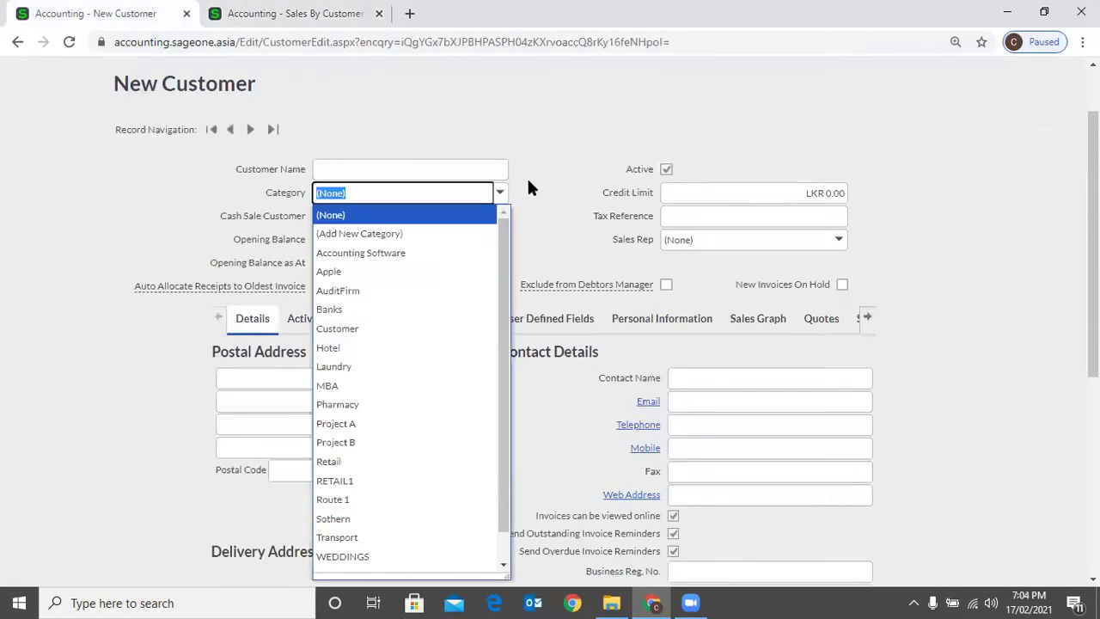
pyautogui.click(524, 191)
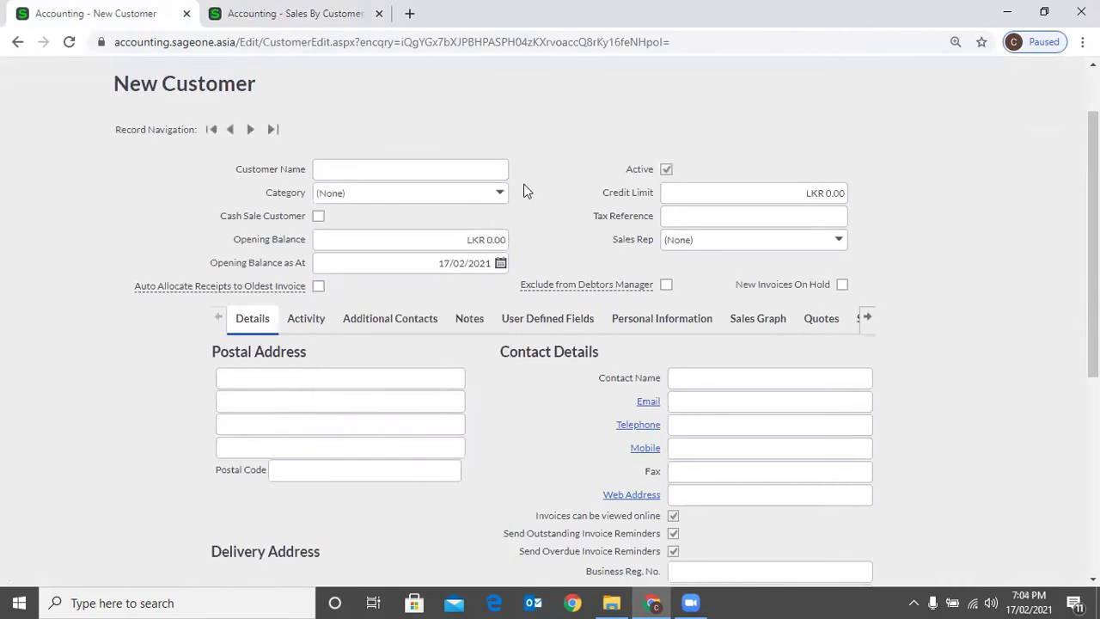
pyautogui.hotkey('alt', 'Down')
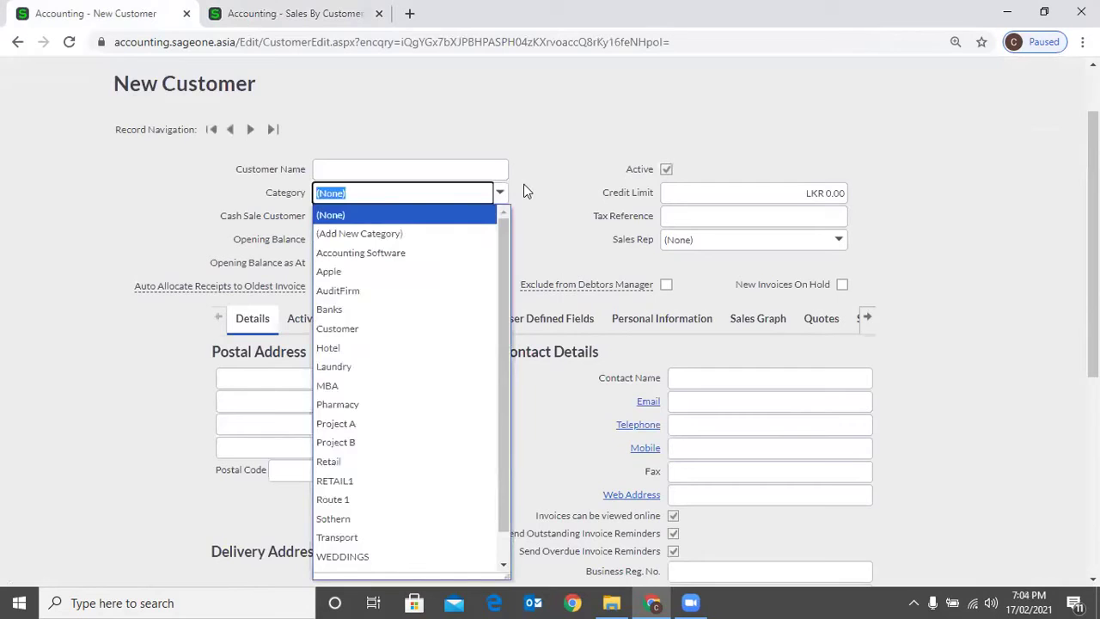
pyautogui.click(523, 185)
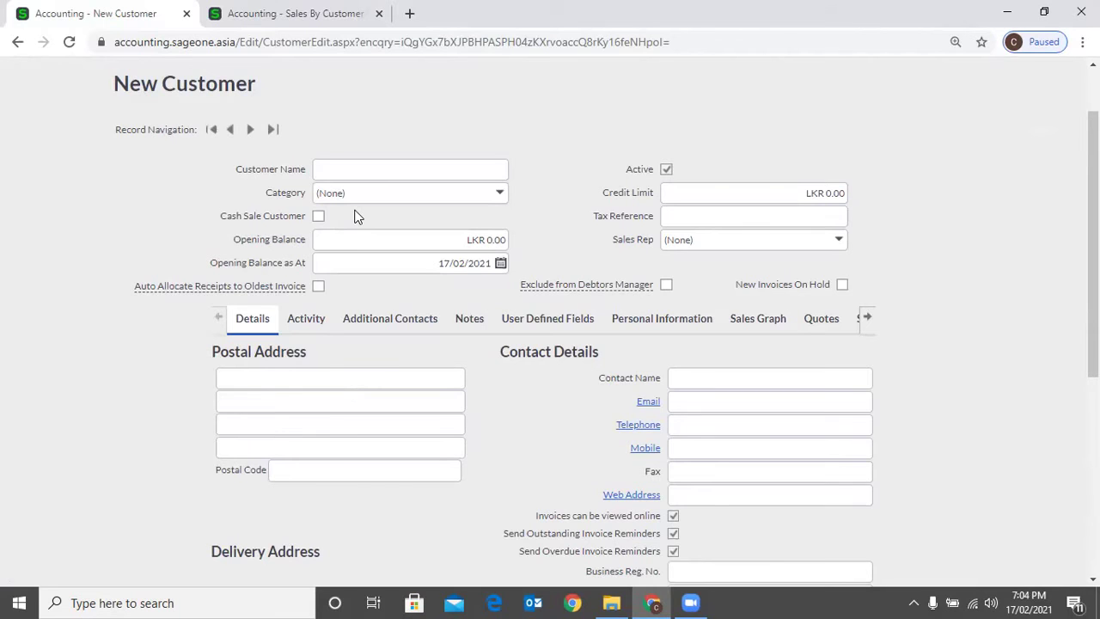
# Leave Cash Sale Customer unticked and move to the Opening Balance field.
pyautogui.click(318, 216)
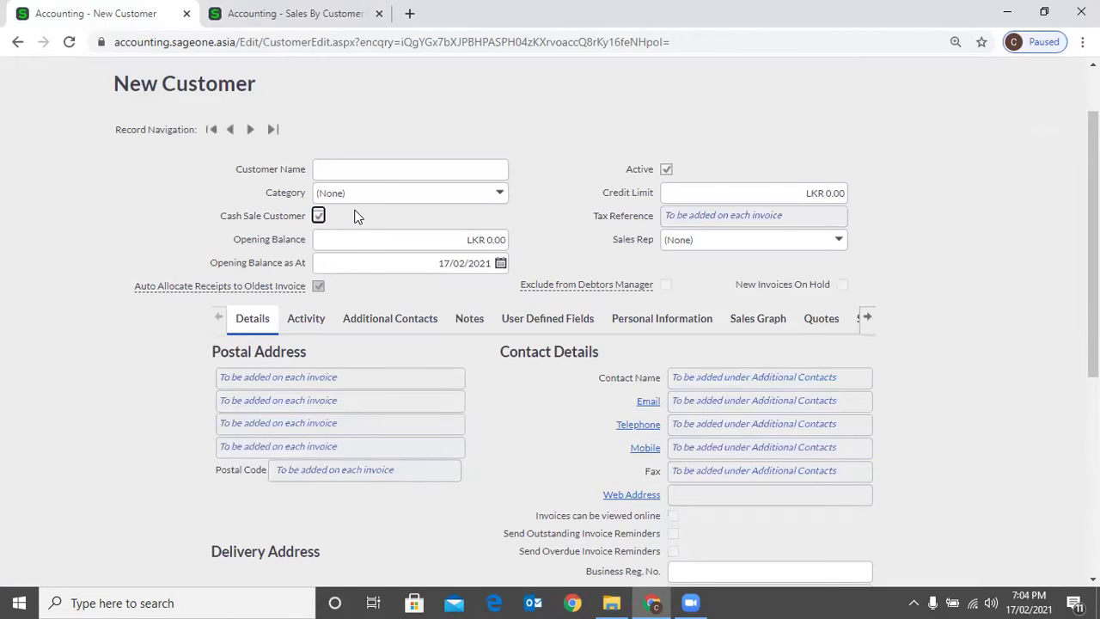
pyautogui.press('space')
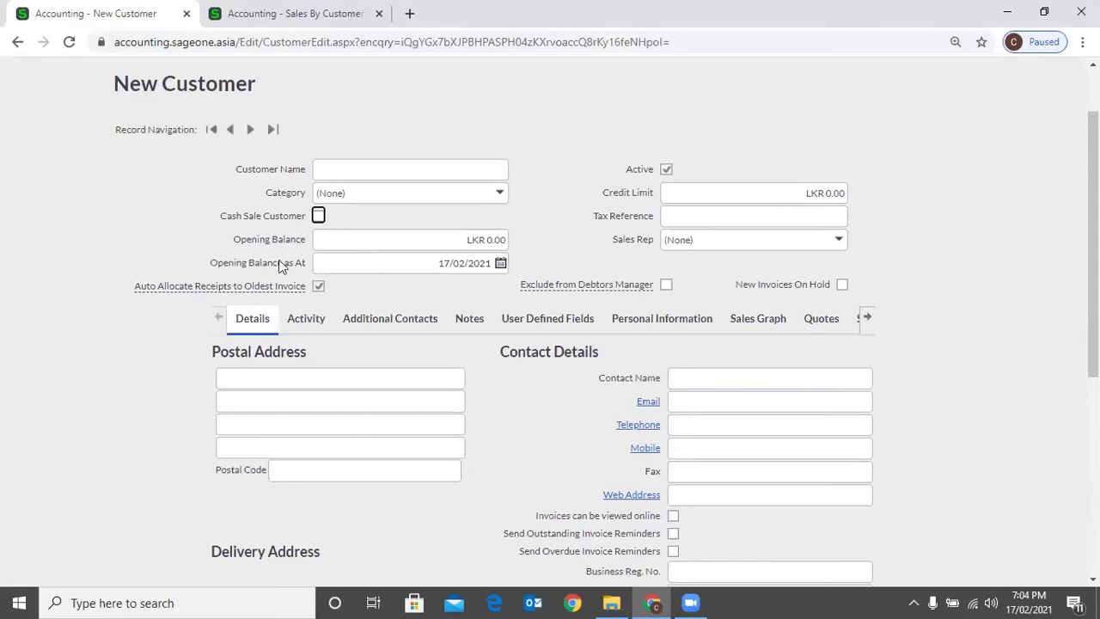
pyautogui.press('Tab')
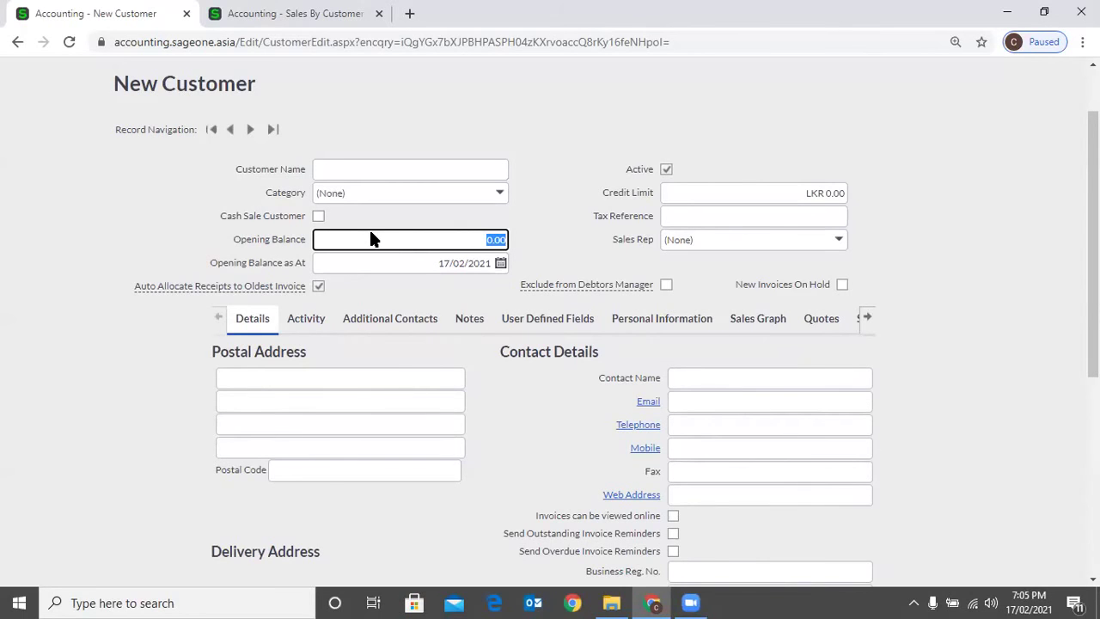
# Date the opening balance 31/12/2020 while keeping the balance at 0.00.
pyautogui.press('Tab')
pyautogui.click(383, 263)
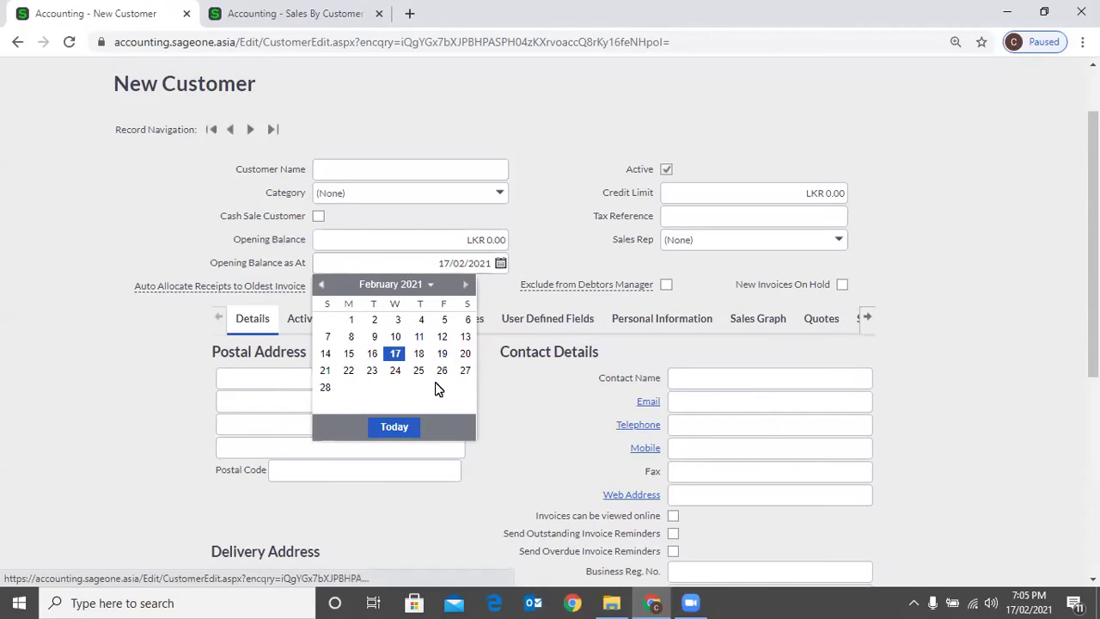
pyautogui.scroll(2, 419, 382)
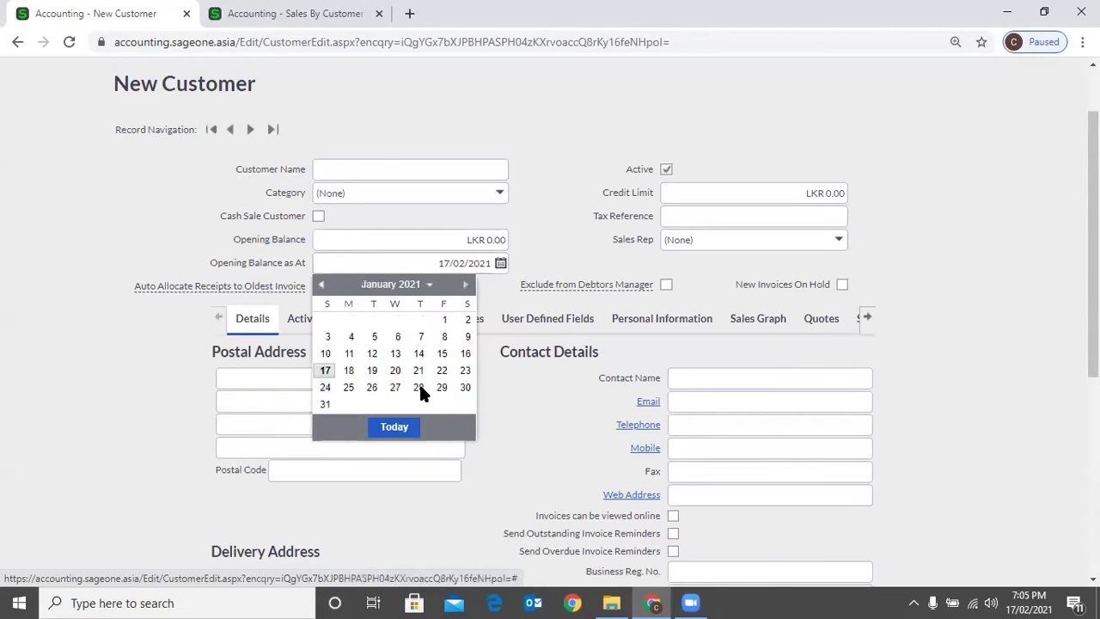
pyautogui.click(574, 193)
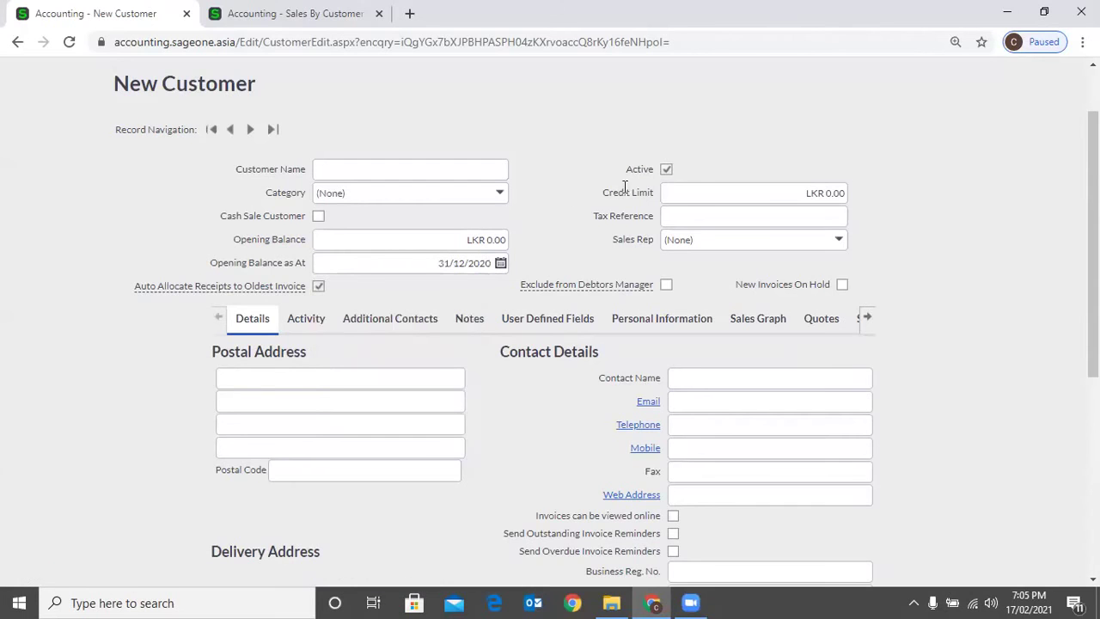
pyautogui.click(686, 184)
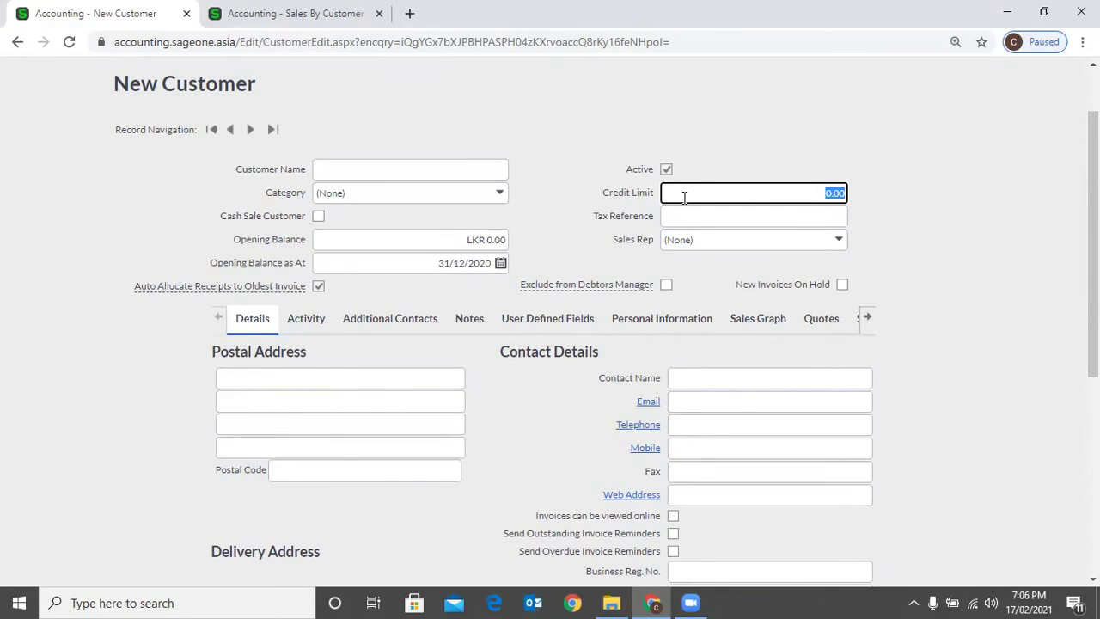
# Enter a 100,000 credit limit and fill Tax Reference from a saved suggestion.
pyautogui.write('100,000')
pyautogui.press('Tab')
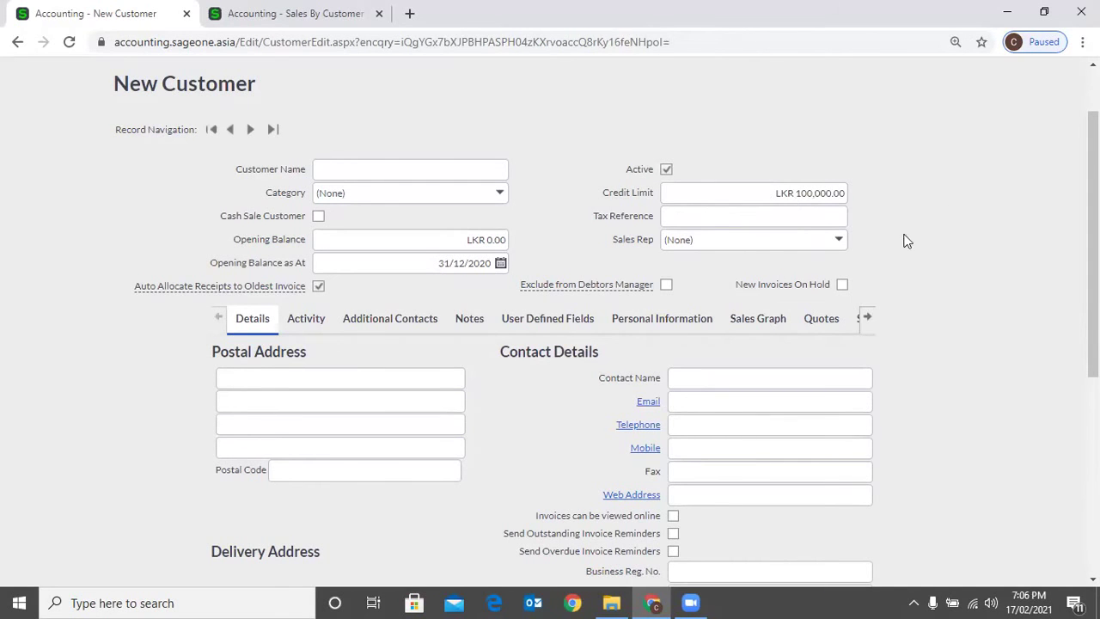
pyautogui.click(746, 215)
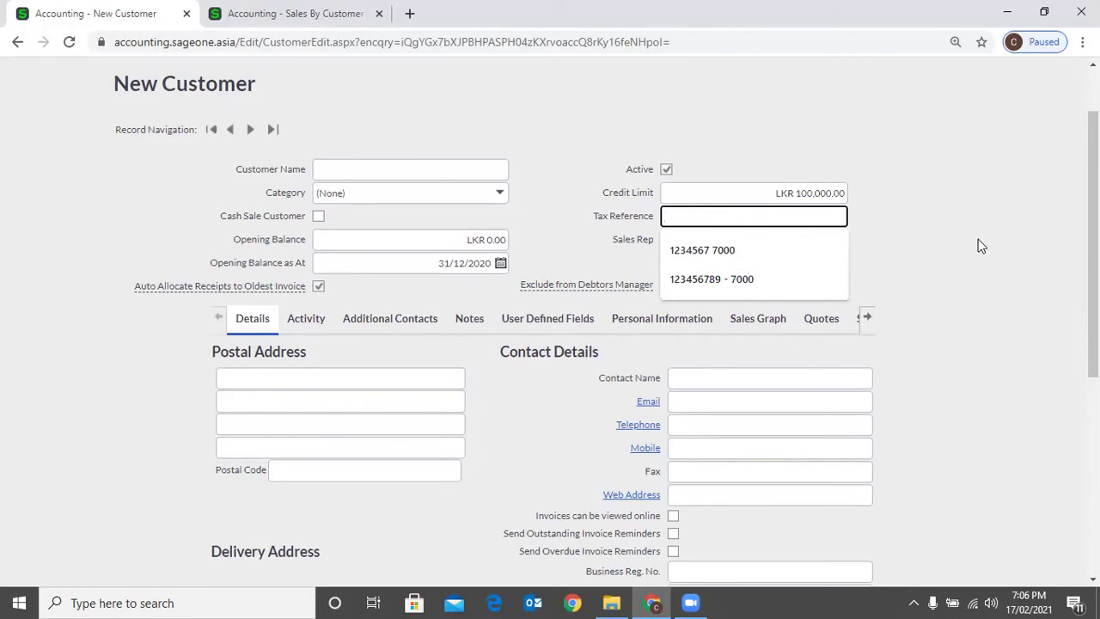
pyautogui.click(727, 250)
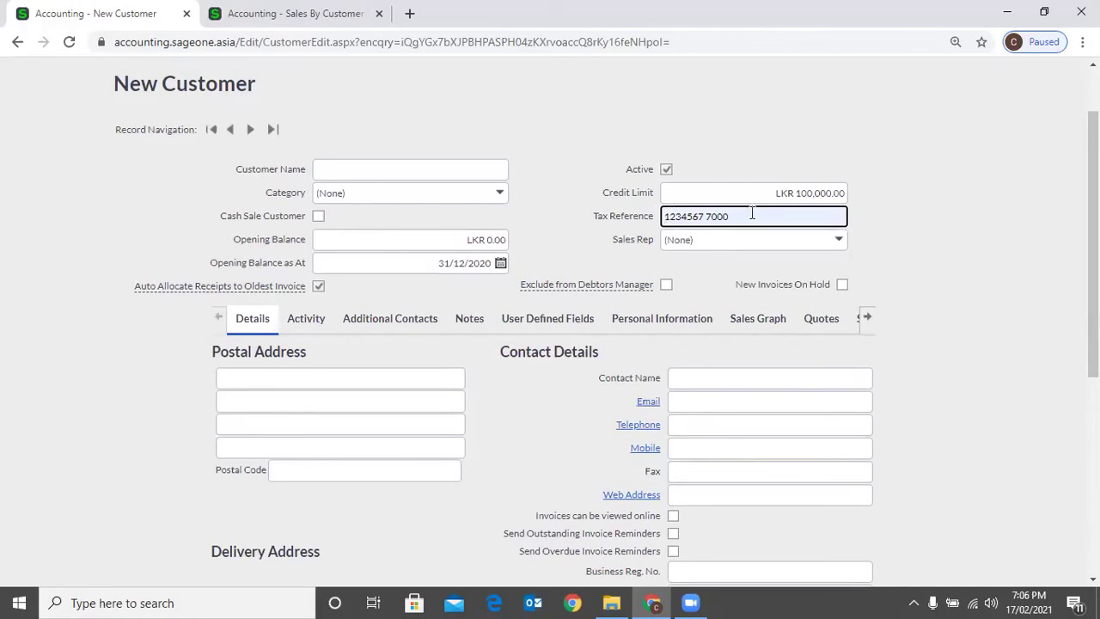
pyautogui.click(909, 243)
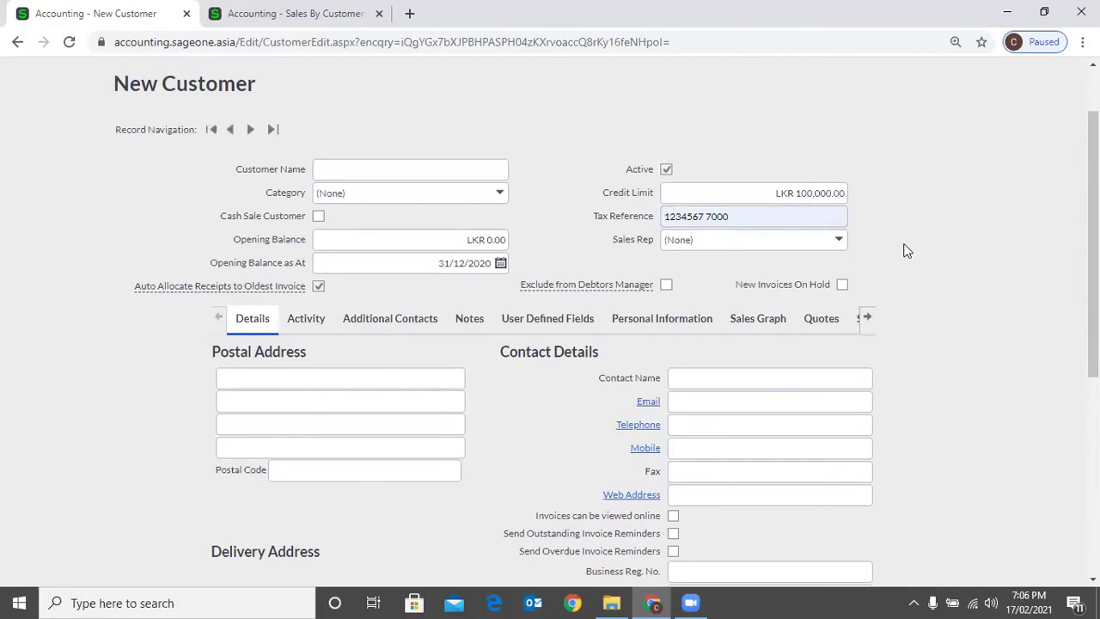
# Choose a sales rep, dismiss the inactive-rep warning, and pick an active rep instead.
pyautogui.click(837, 245)
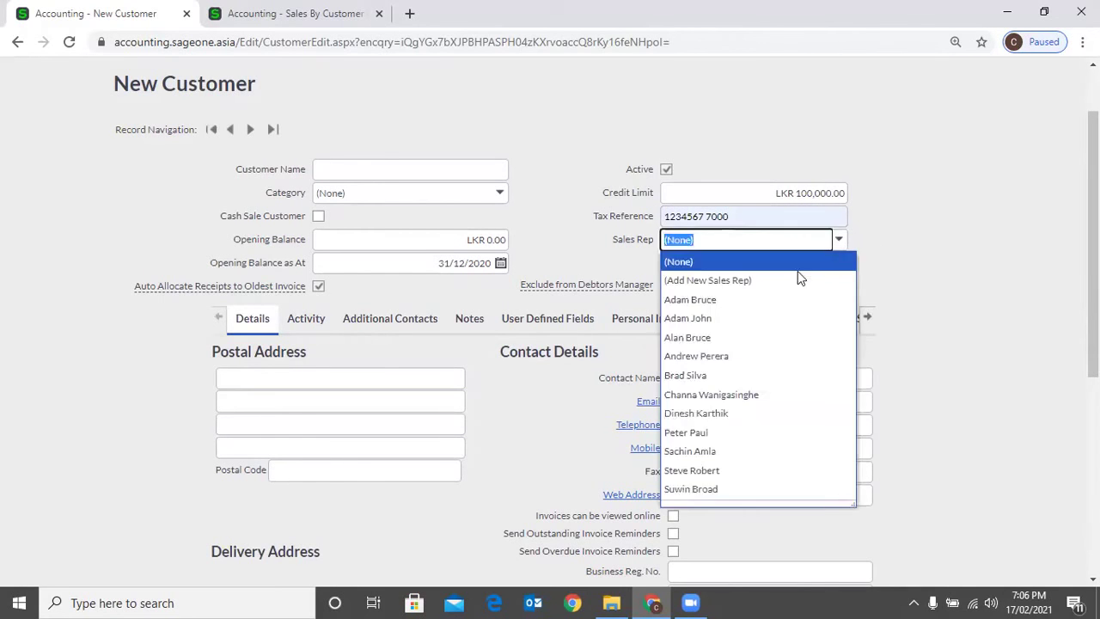
pyautogui.click(792, 301)
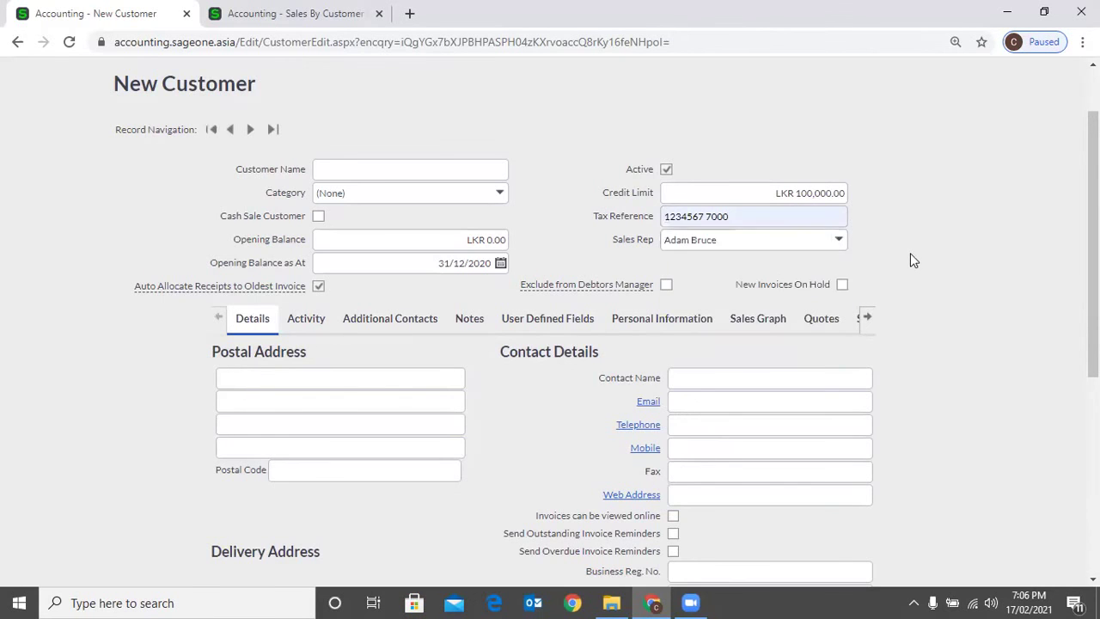
pyautogui.click(563, 348)
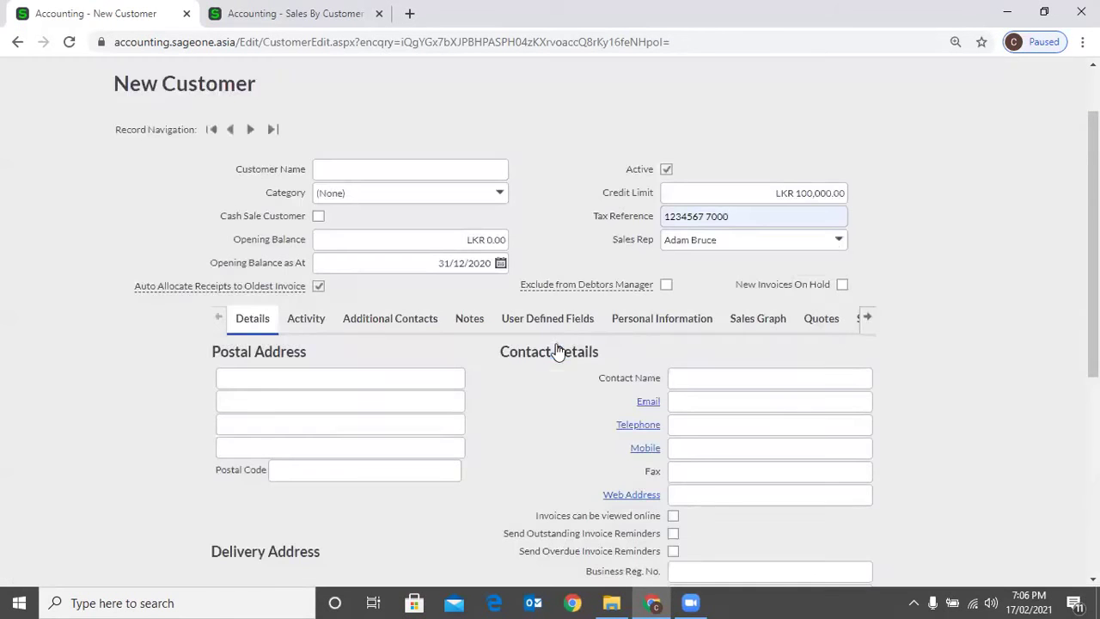
pyautogui.click(837, 245)
pyautogui.click(746, 318)
# Show the help tip for Auto Allocate Receipts to Oldest Invoice.
pyautogui.moveTo(267, 296)
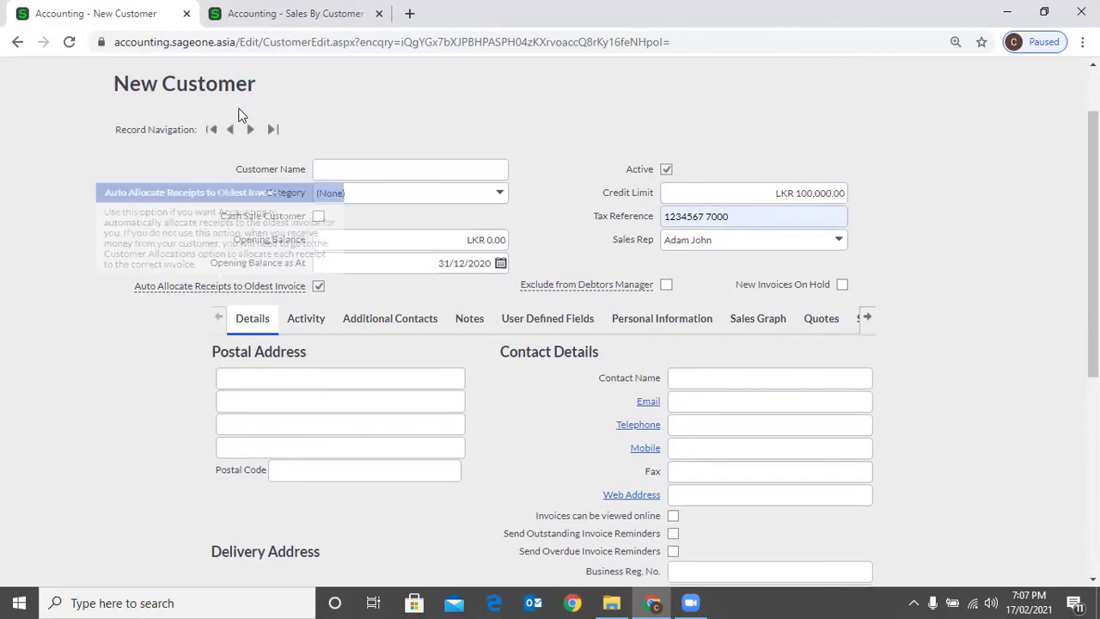
# Switch to the report tab and open Customers > Transactions > Customer Receipts.
pyautogui.hotkey('ctrl', 'Tab')
pyautogui.scroll(2, 192, 168)
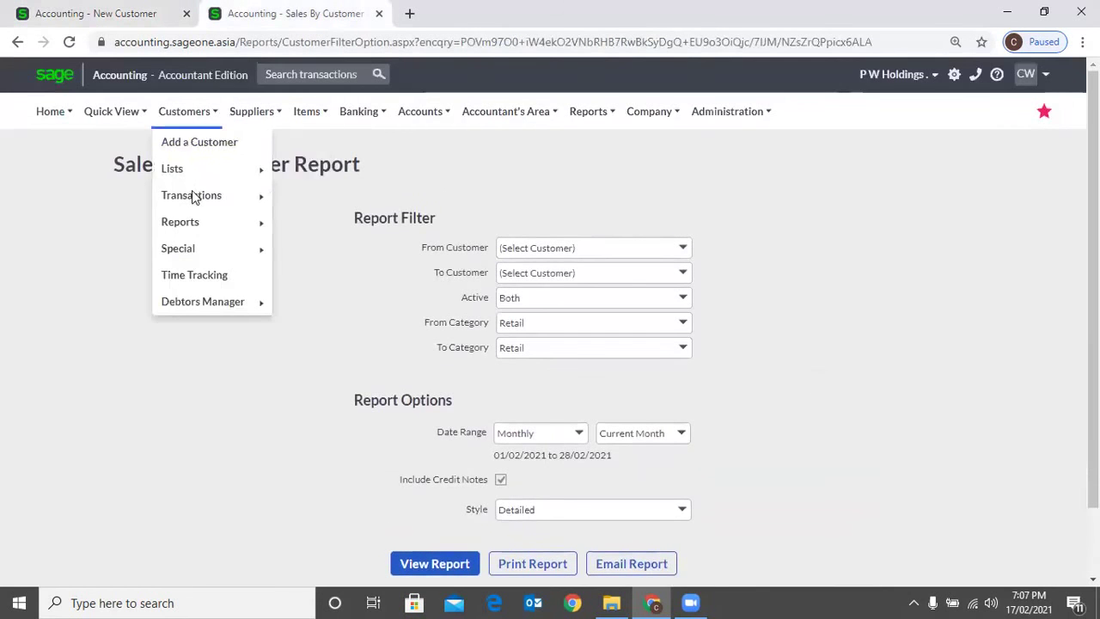
pyautogui.moveTo(195, 171)
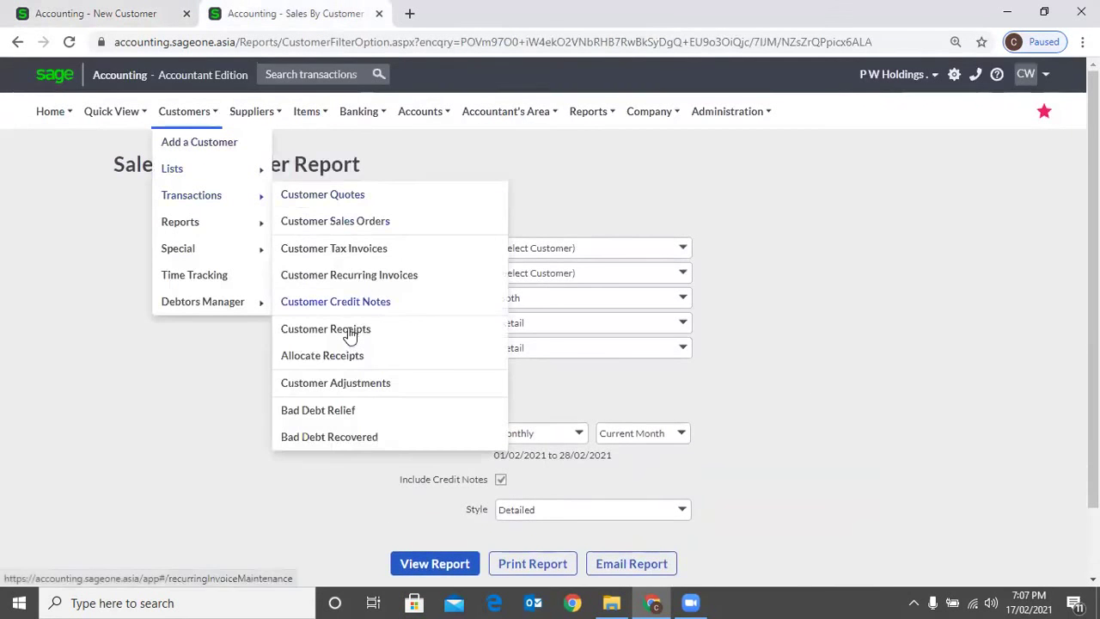
pyautogui.click(366, 344)
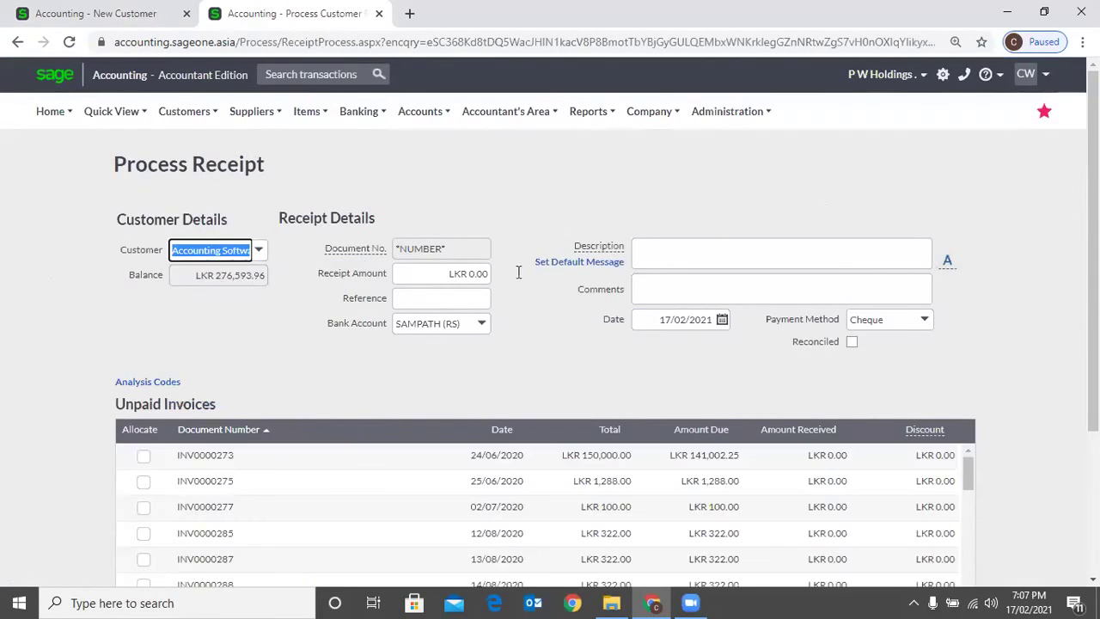
# Sort unpaid invoices by date, auto-allocate a 140000 receipt, then change it to 155000.
pyautogui.scroll(-2, 513, 268)
pyautogui.click(514, 268)
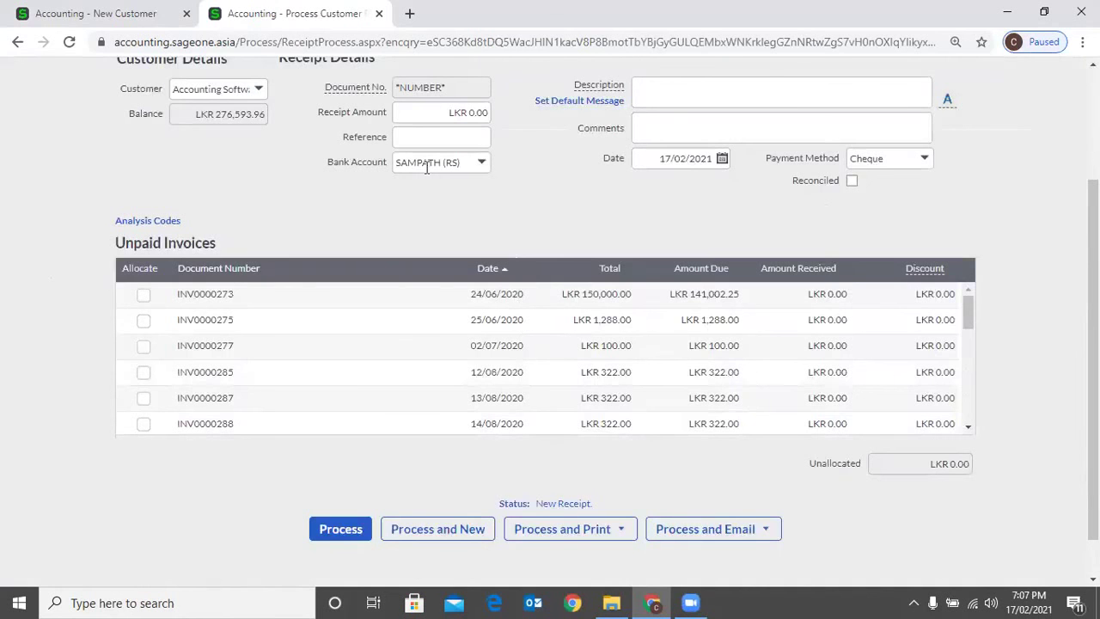
pyautogui.click(419, 115)
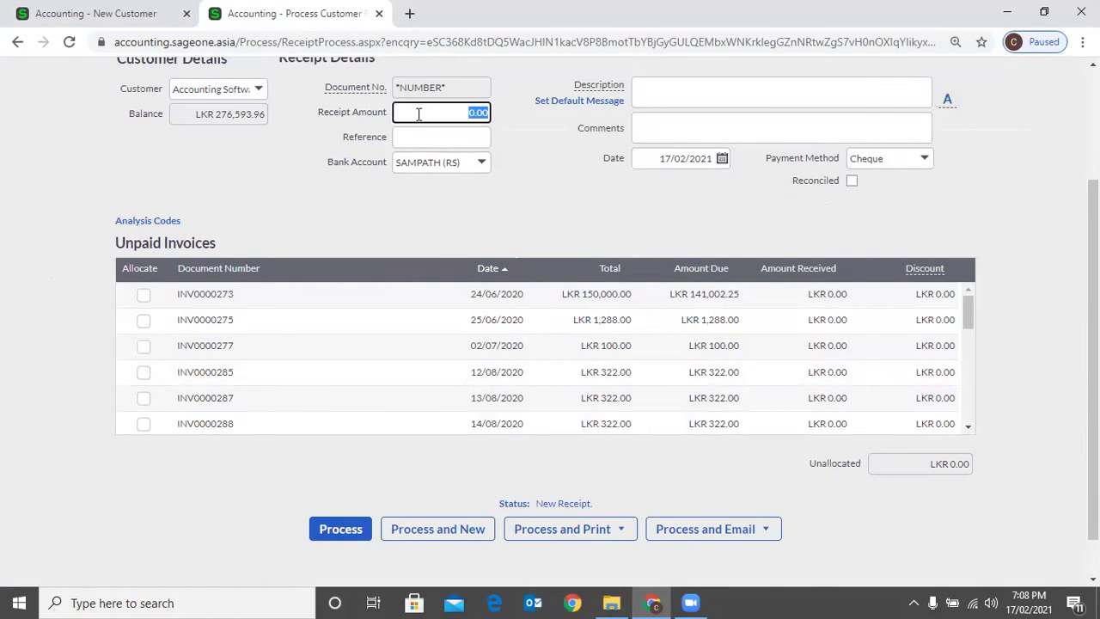
pyautogui.write('14')
pyautogui.write('000')
pyautogui.write('0')
pyautogui.press('Tab')
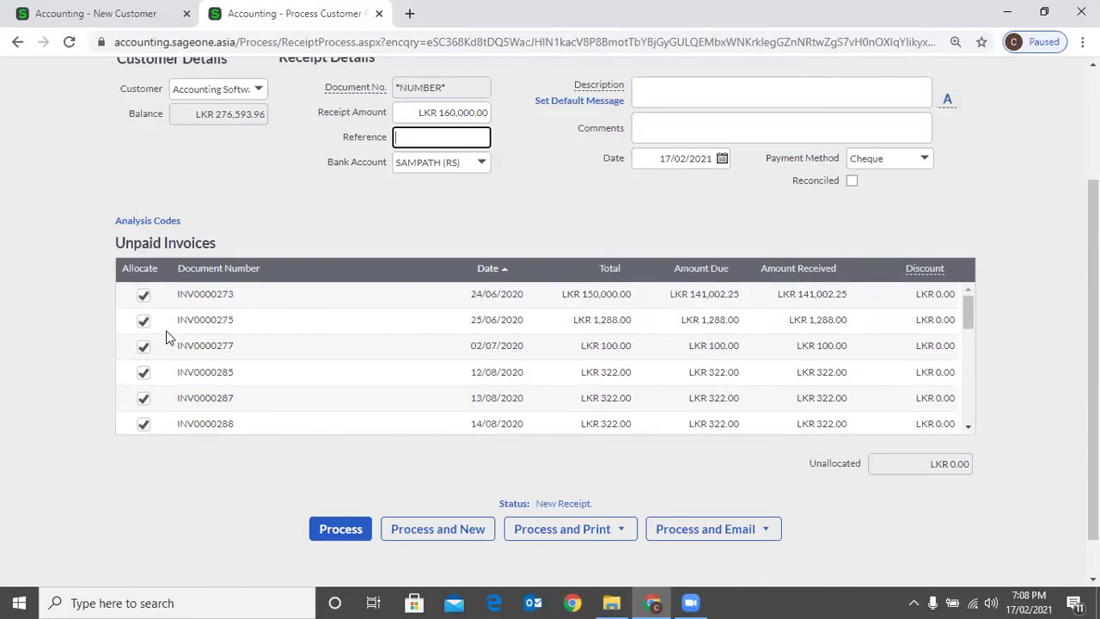
pyautogui.click(429, 112)
pyautogui.write('155000')
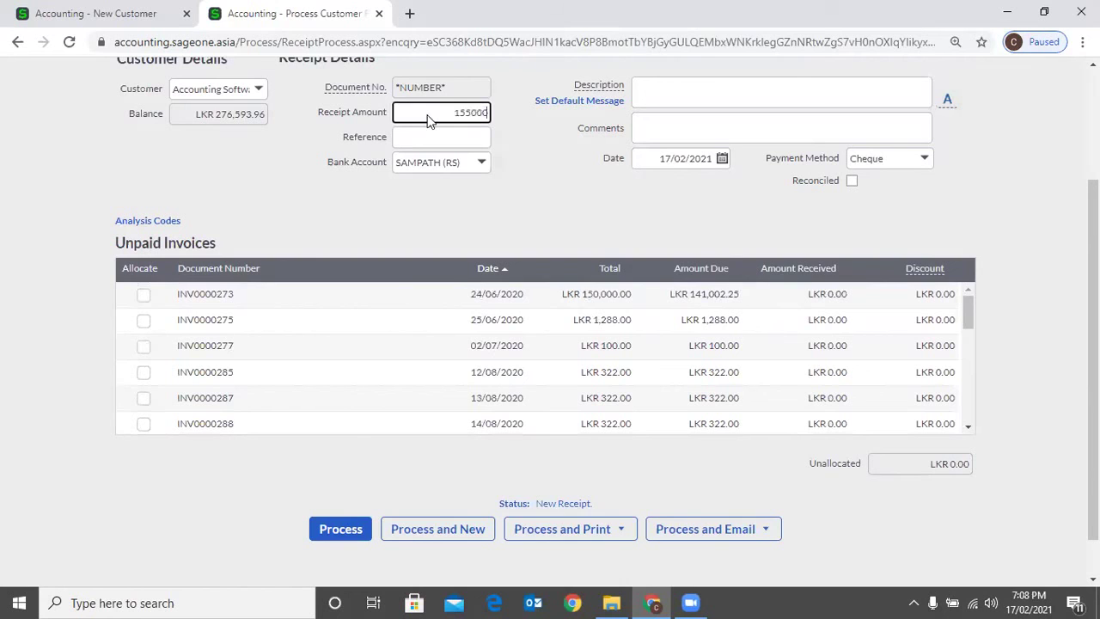